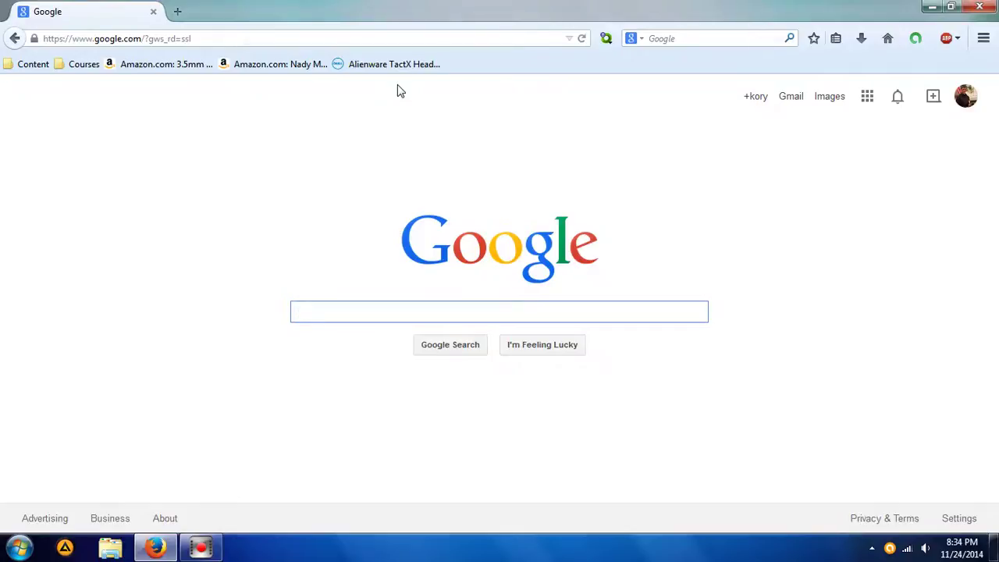
Replace the Google URL in Firefox's address bar with the address horizonmb.co
{"action": "double_click", "coordinate": [336, 37]}
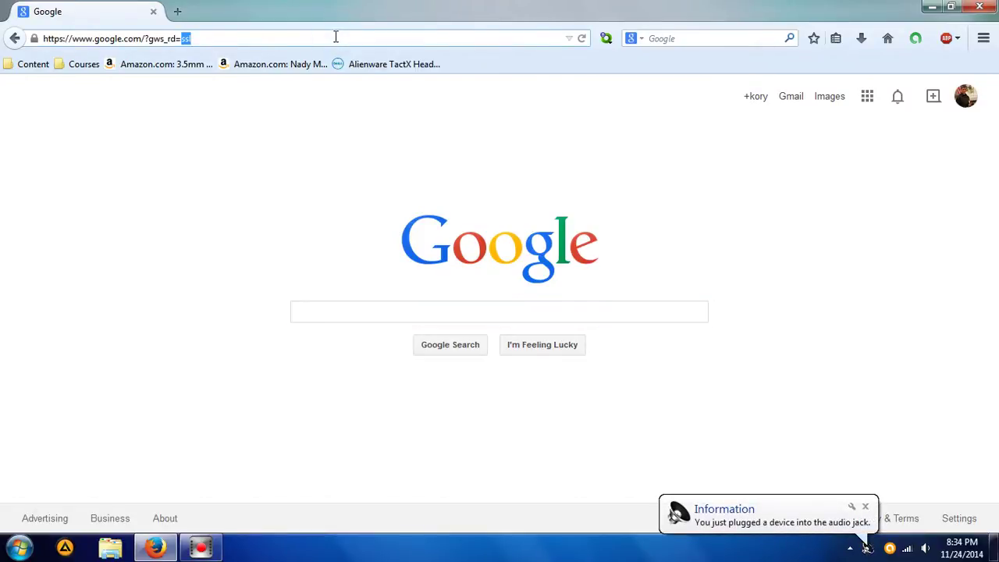
{"action": "type", "text": "horiz"}
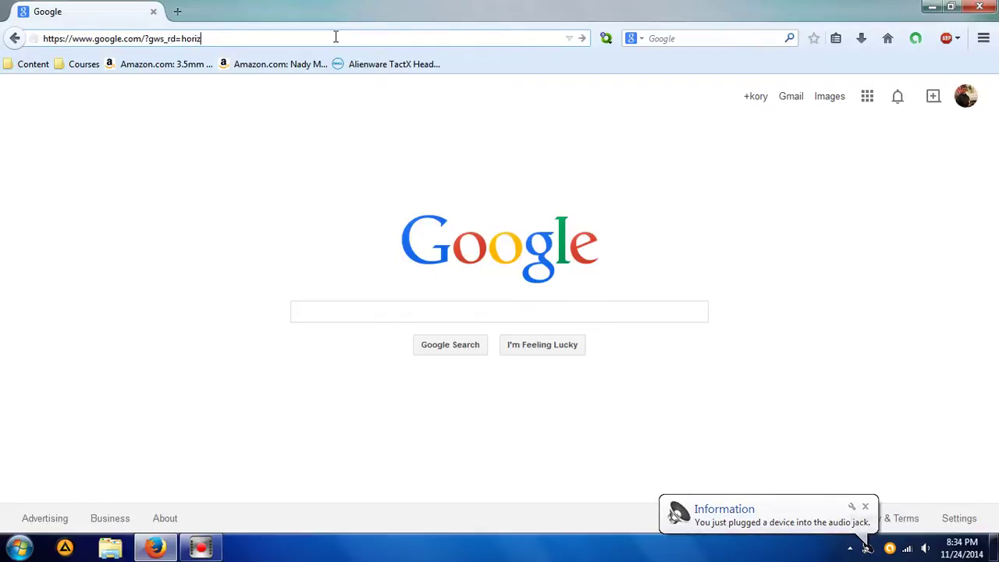
{"action": "key", "text": "ctrl+a"}
{"action": "type", "text": "hor"}
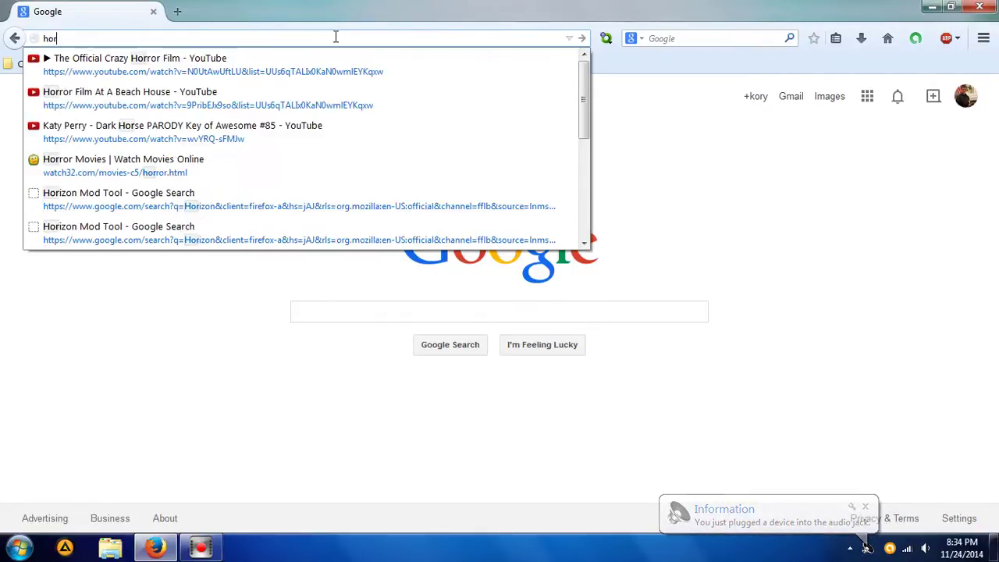
{"action": "type", "text": "izonmb.com"}
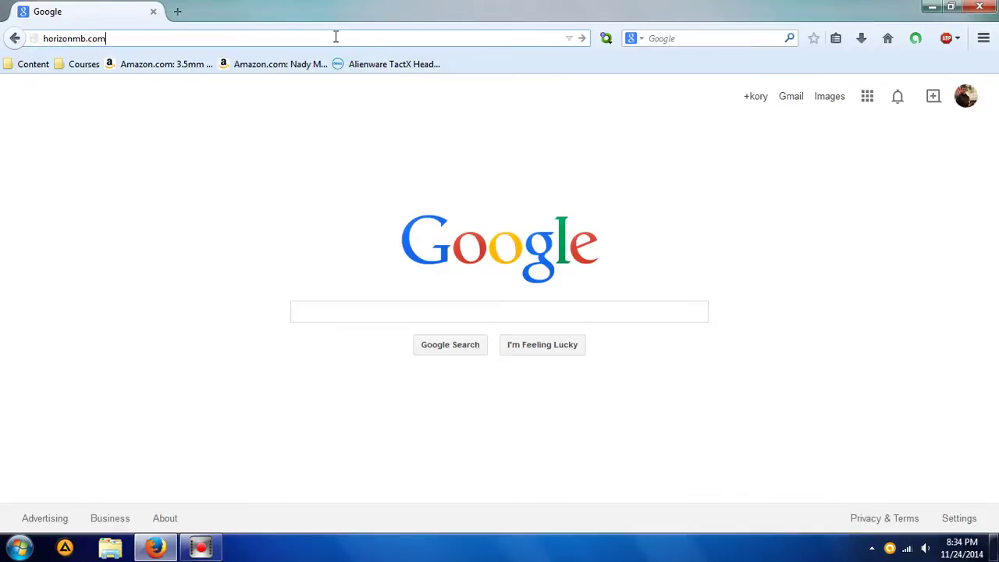
Load horizonmb.com, save horizon-setup.exe from its DOWNLOAD button, and run it from Downloads
{"action": "key", "text": "Return"}
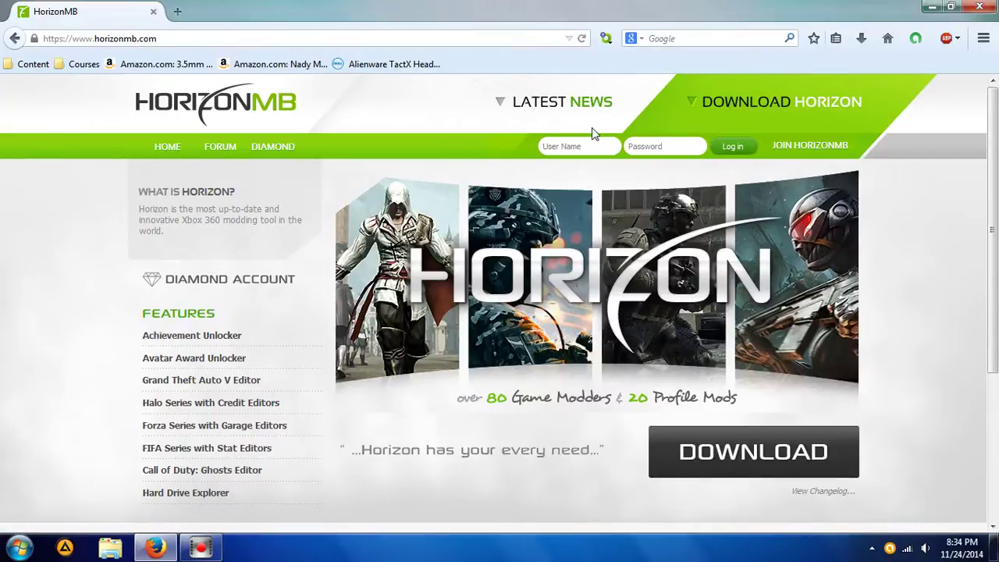
{"action": "scroll", "coordinate": [698, 484], "scroll_direction": "down", "scroll_amount": 2}
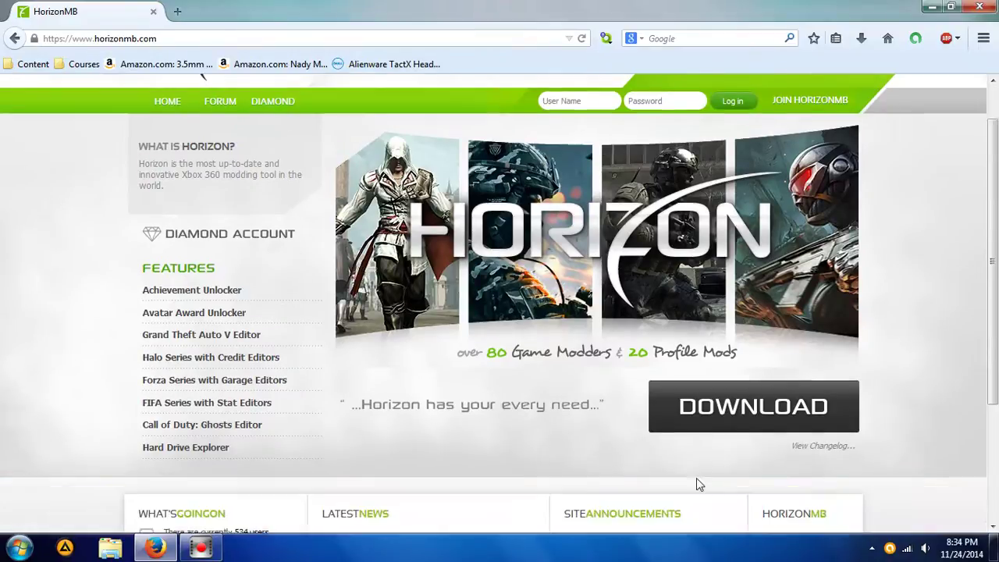
{"action": "left_click", "coordinate": [773, 358]}
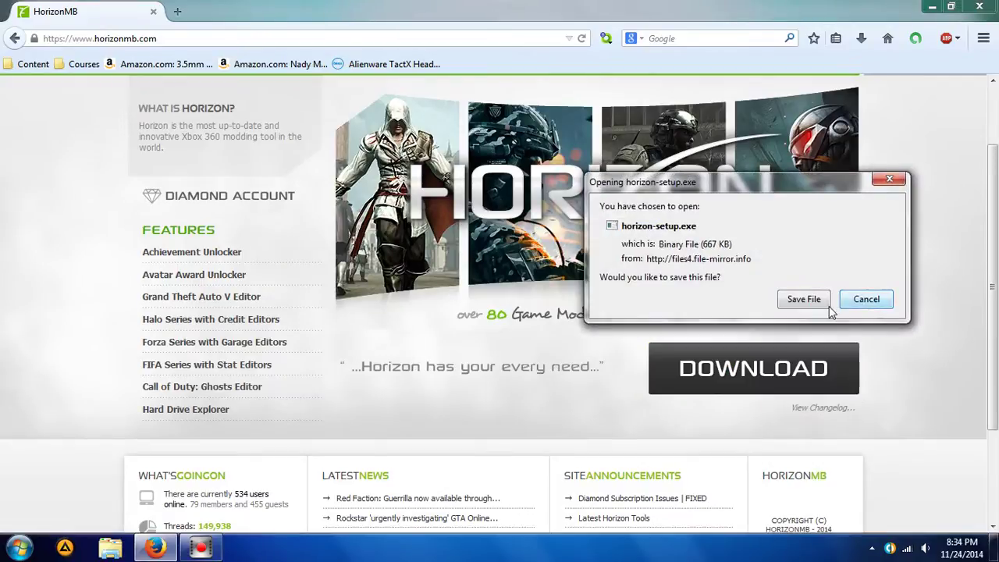
{"action": "left_click", "coordinate": [806, 301]}
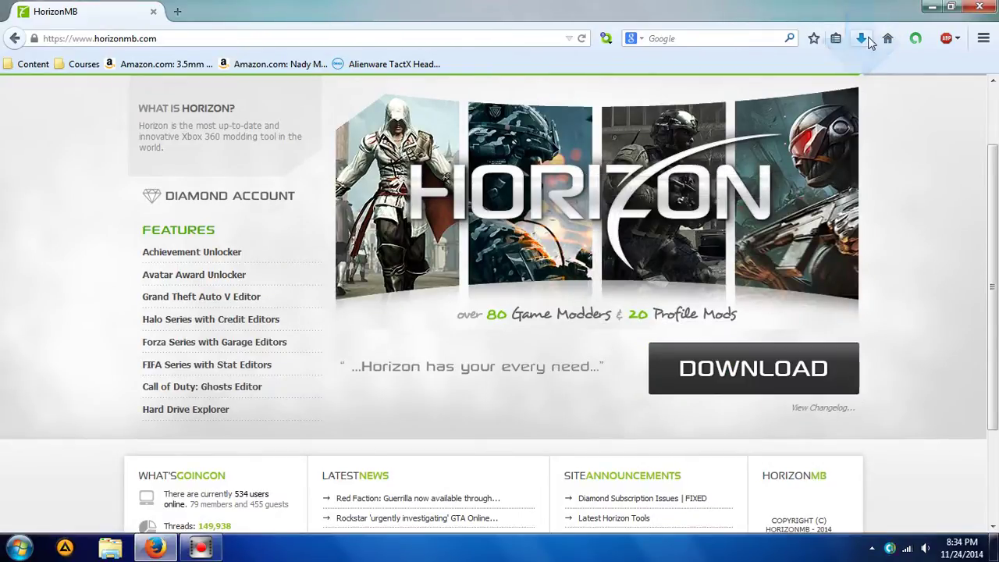
{"action": "left_click", "coordinate": [862, 39]}
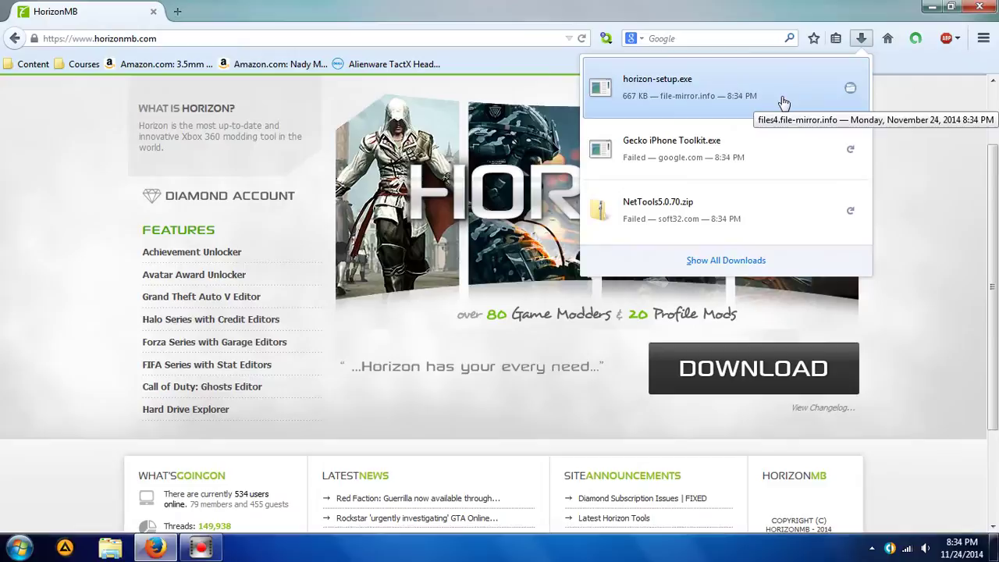
{"action": "left_click", "coordinate": [784, 103]}
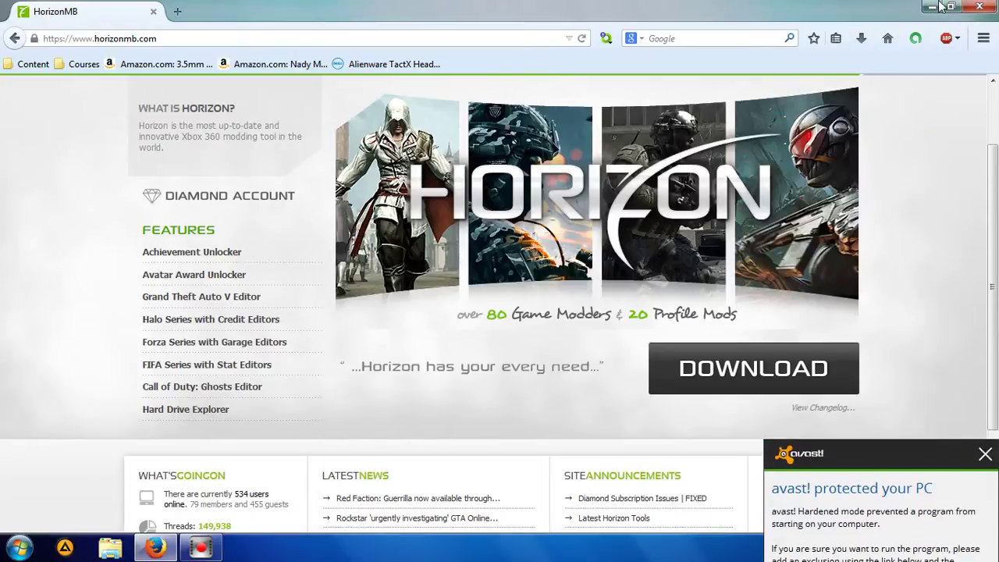
Minimize Firefox and add an avast exclusion so the blocked horizon-setup.exe can run
{"action": "key", "text": "super+d"}
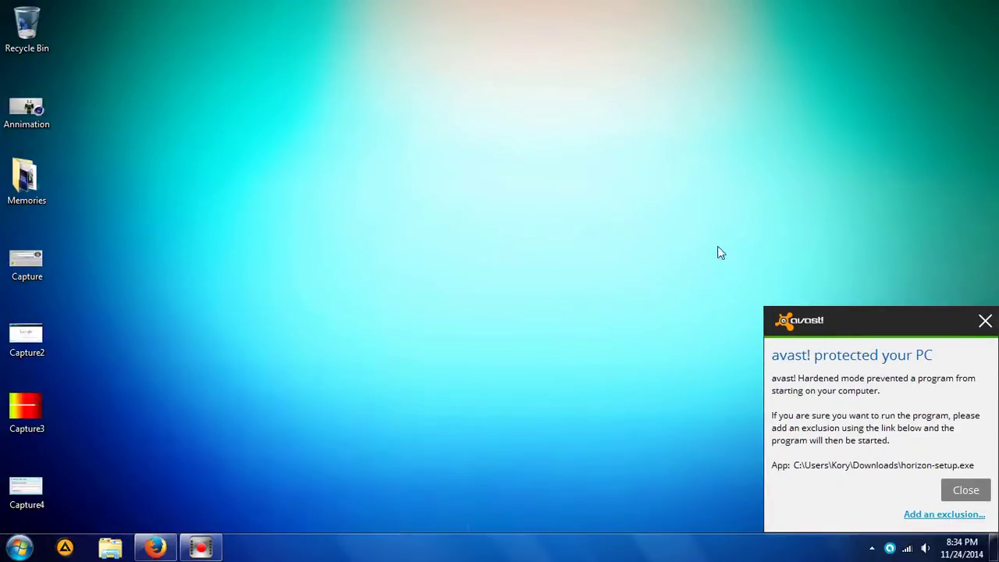
{"action": "left_click_drag", "start_coordinate": [718, 247], "coordinate": [993, 537]}
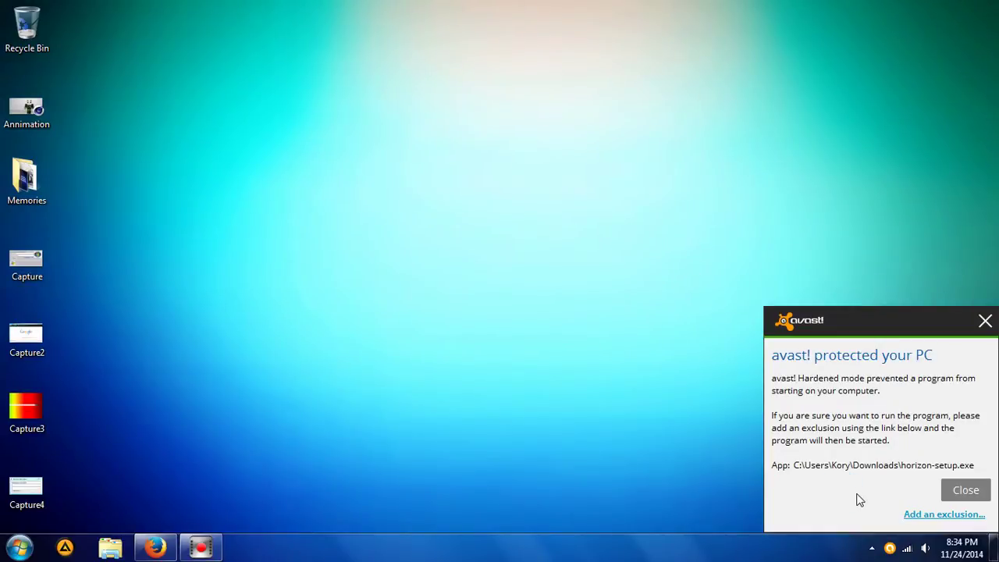
{"action": "left_click", "coordinate": [921, 513]}
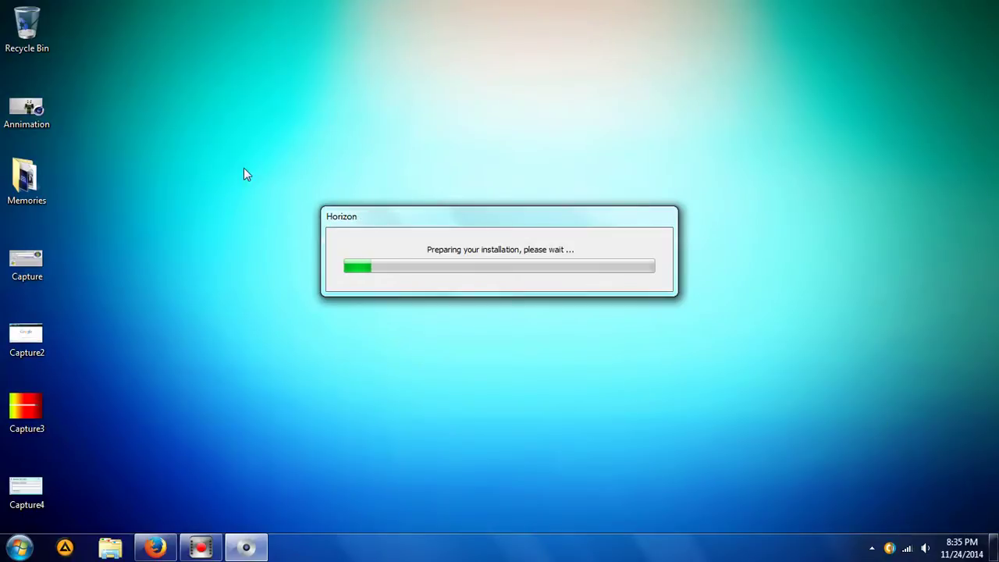
Untick all three Groovorio options under Advanced Installation and decline the TidyNetwork and Crime Watch offers
{"action": "right_click", "coordinate": [890, 547]}
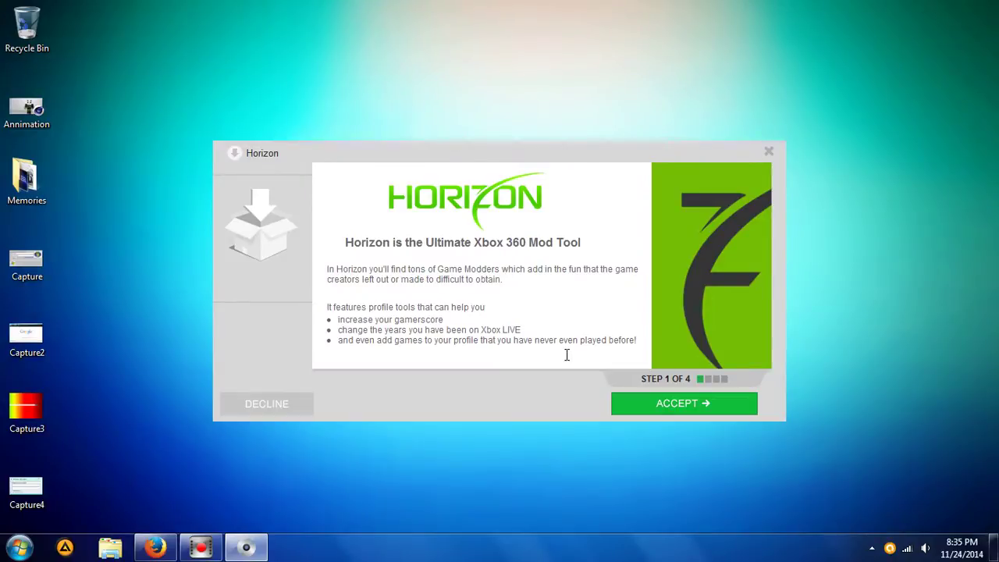
{"action": "left_click", "coordinate": [630, 407]}
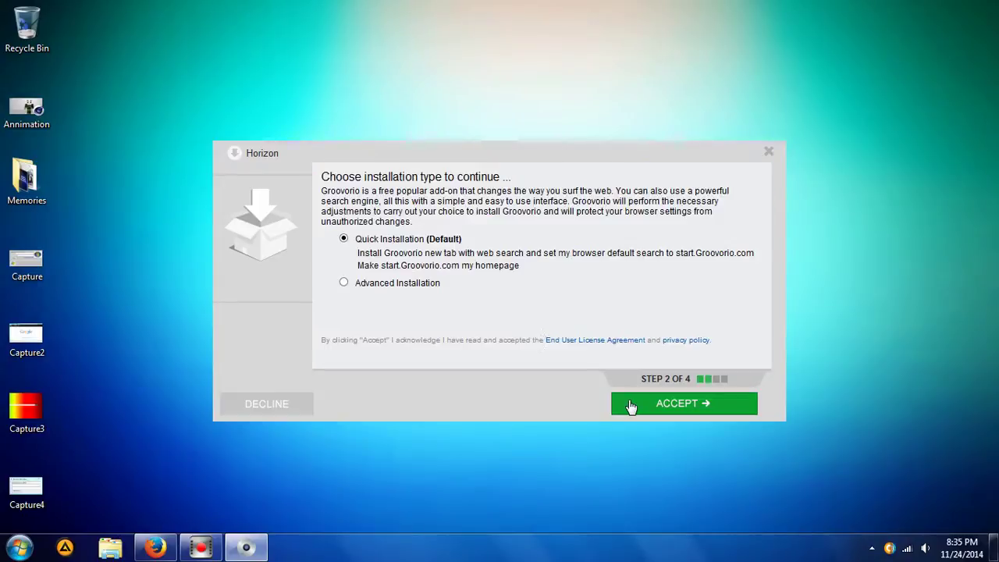
{"action": "left_click", "coordinate": [345, 283]}
{"action": "left_click", "coordinate": [362, 297]}
{"action": "left_click", "coordinate": [362, 310]}
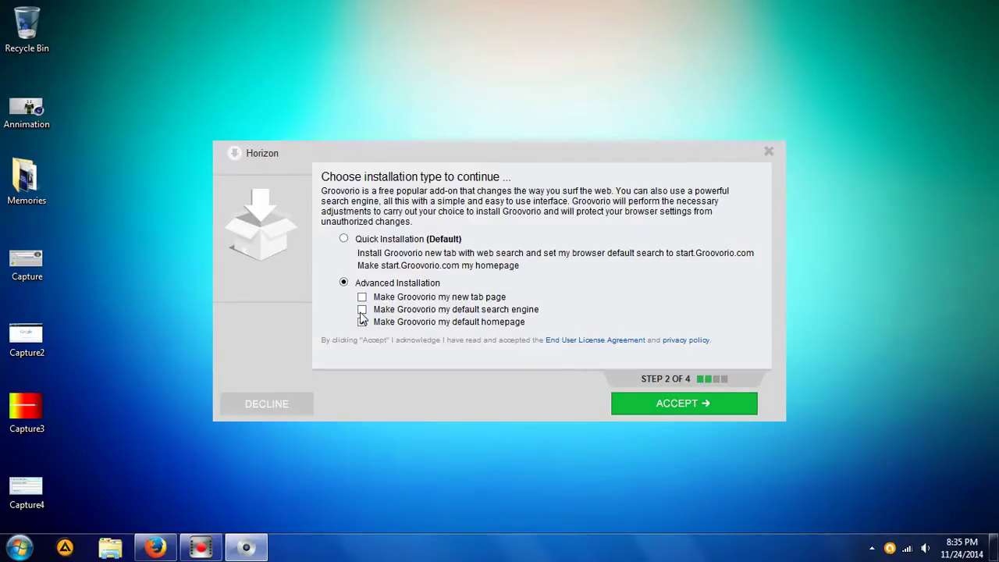
{"action": "left_click", "coordinate": [361, 322]}
{"action": "left_click", "coordinate": [277, 414]}
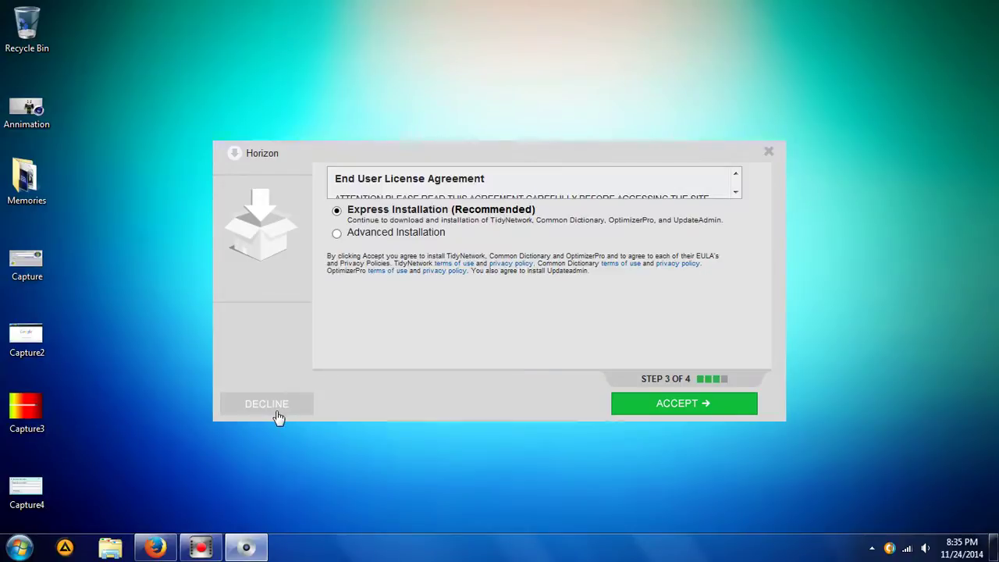
{"action": "left_click", "coordinate": [282, 402]}
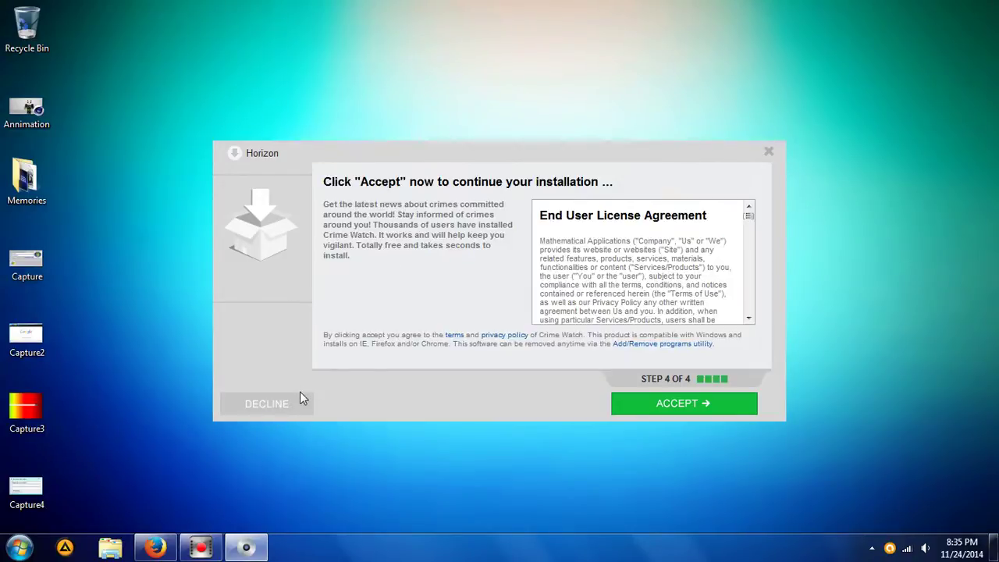
{"action": "left_click", "coordinate": [295, 406]}
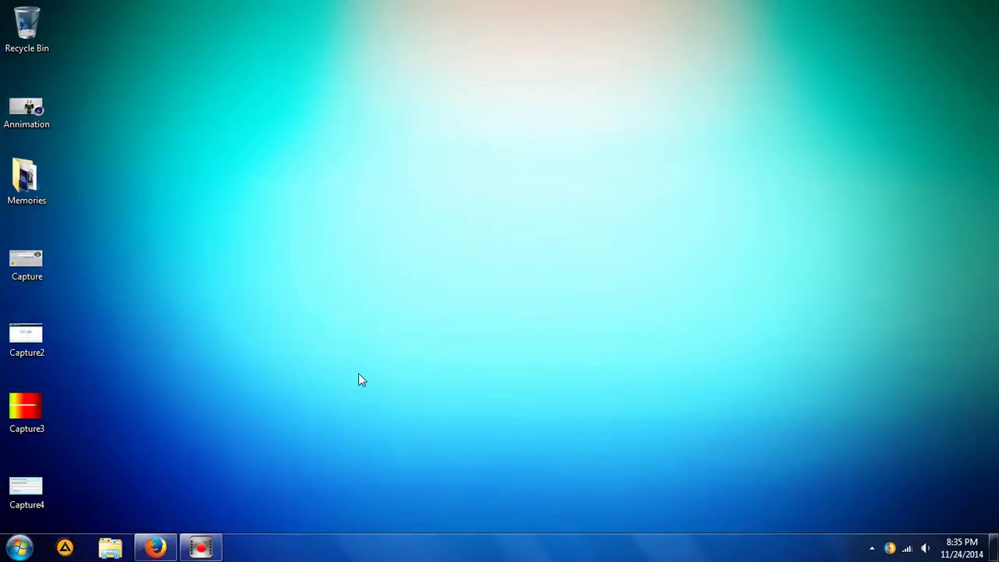
Restore the installer and disable avast shields for 10 minutes from its tray icon
{"action": "left_click", "coordinate": [247, 546]}
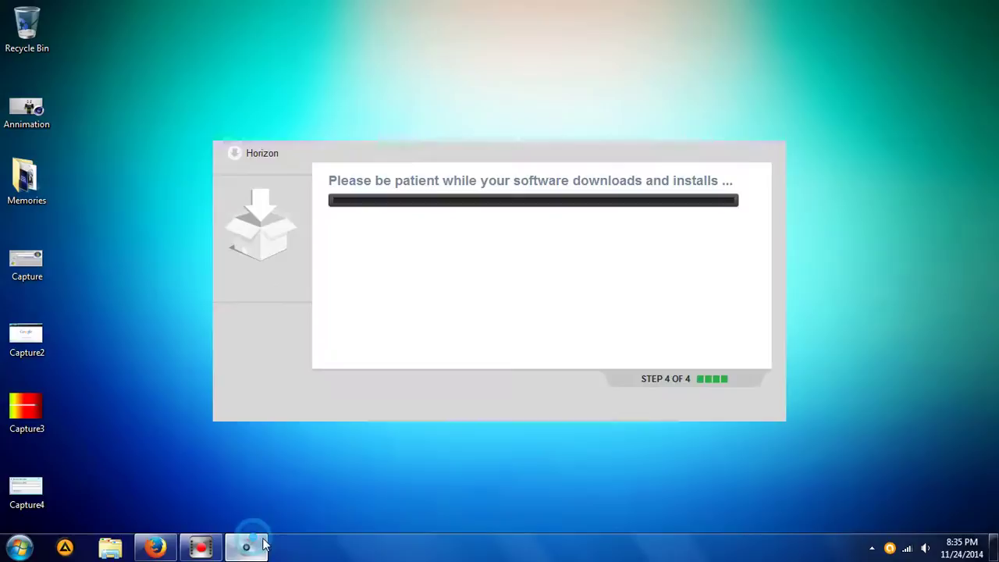
{"action": "right_click", "coordinate": [890, 550]}
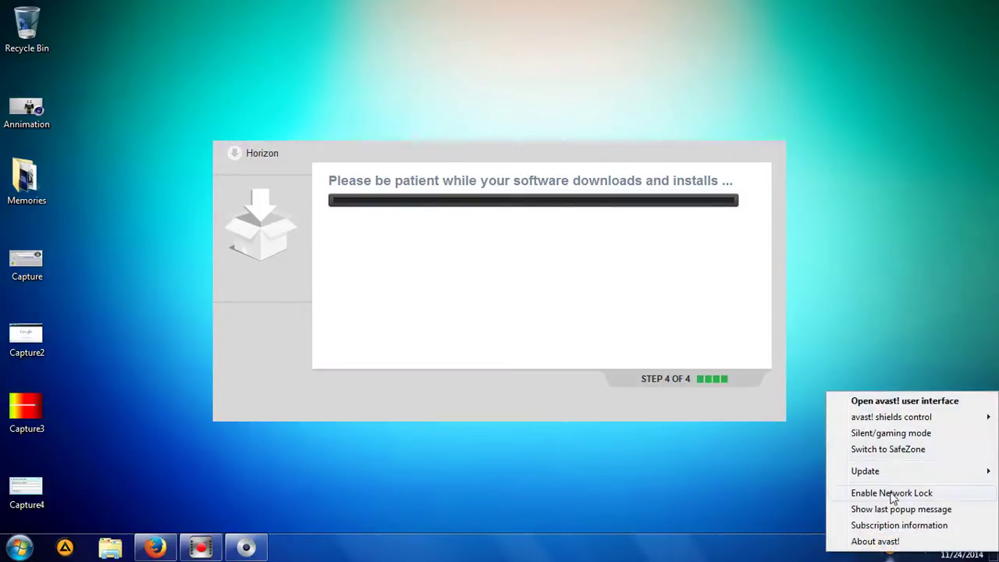
{"action": "mouse_move", "coordinate": [892, 417]}
{"action": "left_click", "coordinate": [699, 439]}
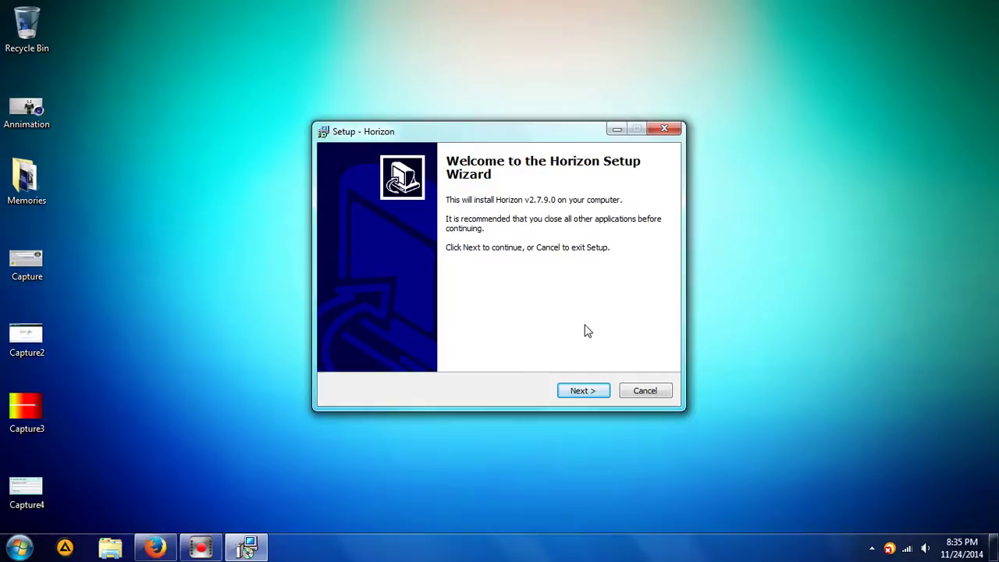
Install Horizon v2.7.9.0 with default folders and no desktop icon, then finish and launch it
{"action": "left_click", "coordinate": [580, 391]}
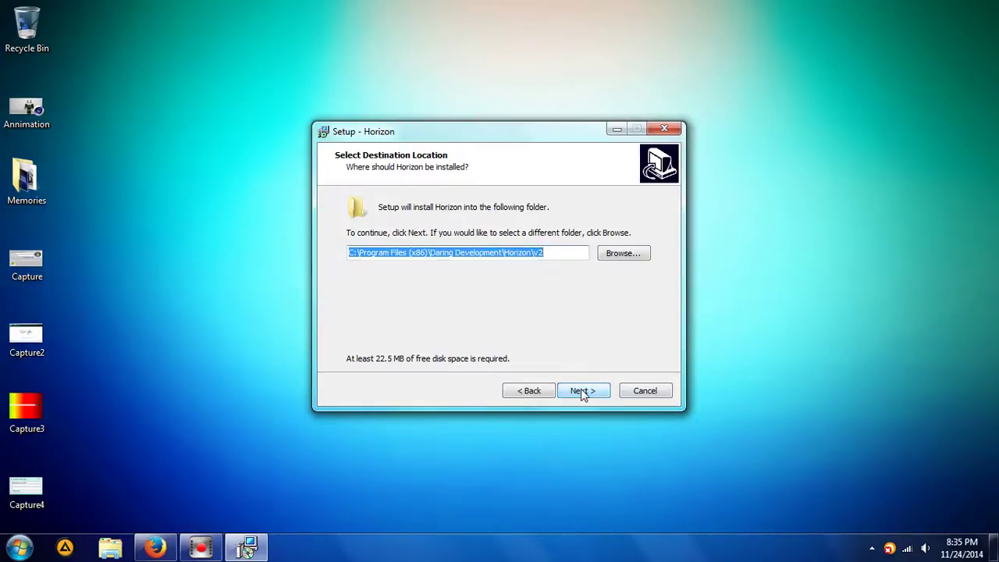
{"action": "left_click", "coordinate": [580, 388]}
{"action": "left_click", "coordinate": [581, 389]}
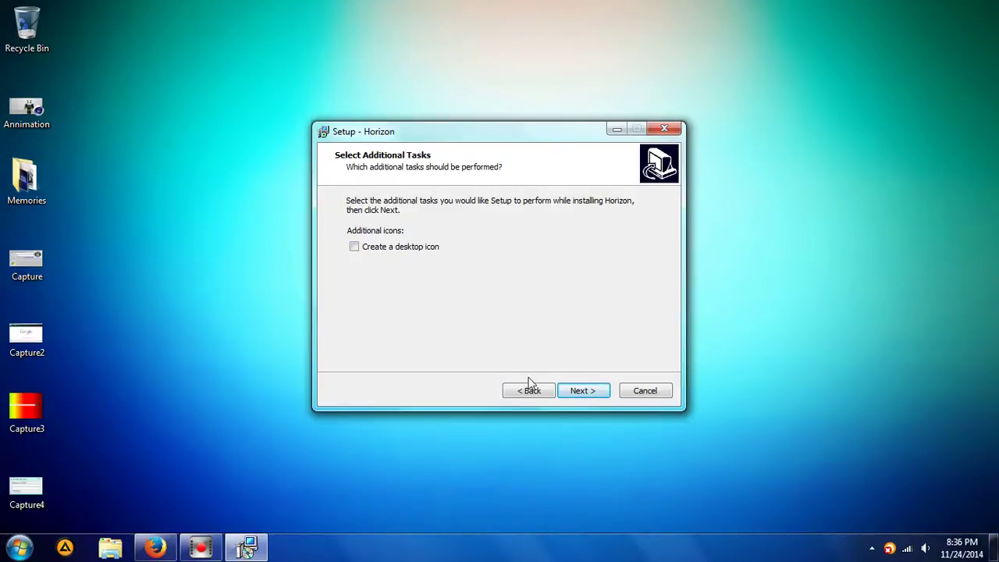
{"action": "left_click", "coordinate": [581, 393]}
{"action": "left_click", "coordinate": [582, 394]}
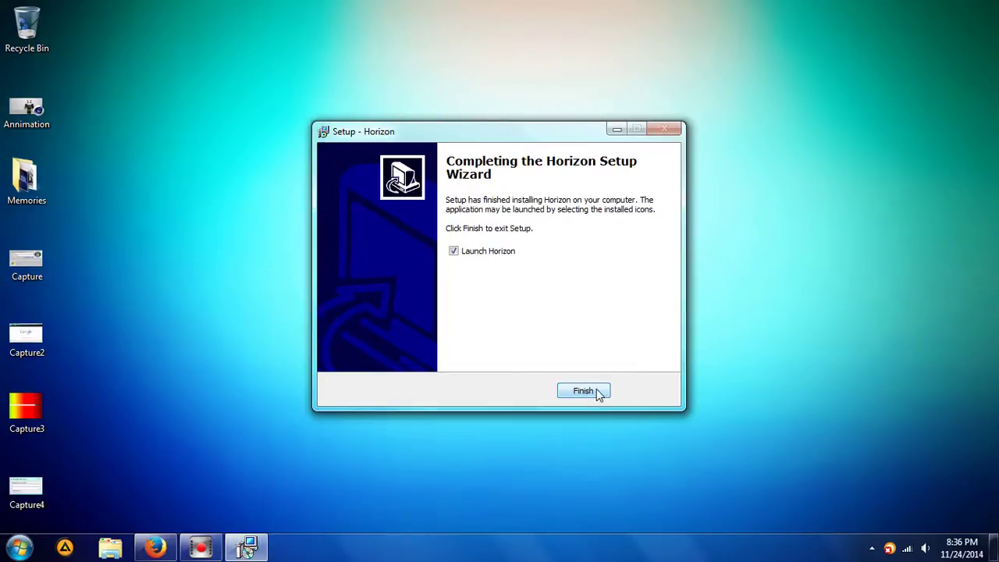
{"action": "left_click", "coordinate": [595, 390]}
{"action": "left_click_drag", "start_coordinate": [615, 357], "coordinate": [870, 498]}
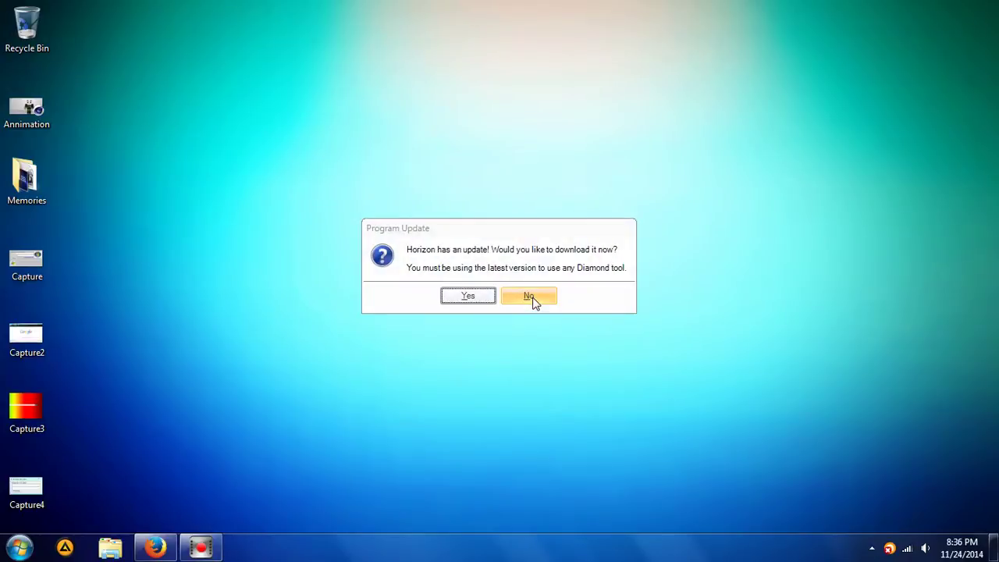
Accept the Horizon update, then run the downloaded Horizon.Setup.v2.8.4.0.exe from Firefox's Downloads
{"action": "left_click", "coordinate": [489, 294]}
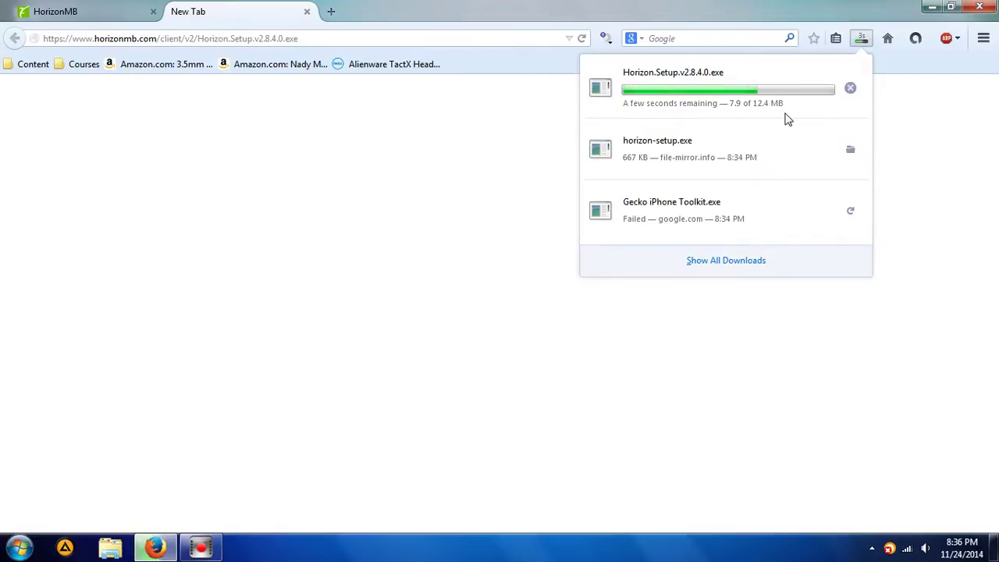
{"action": "left_click", "coordinate": [718, 126]}
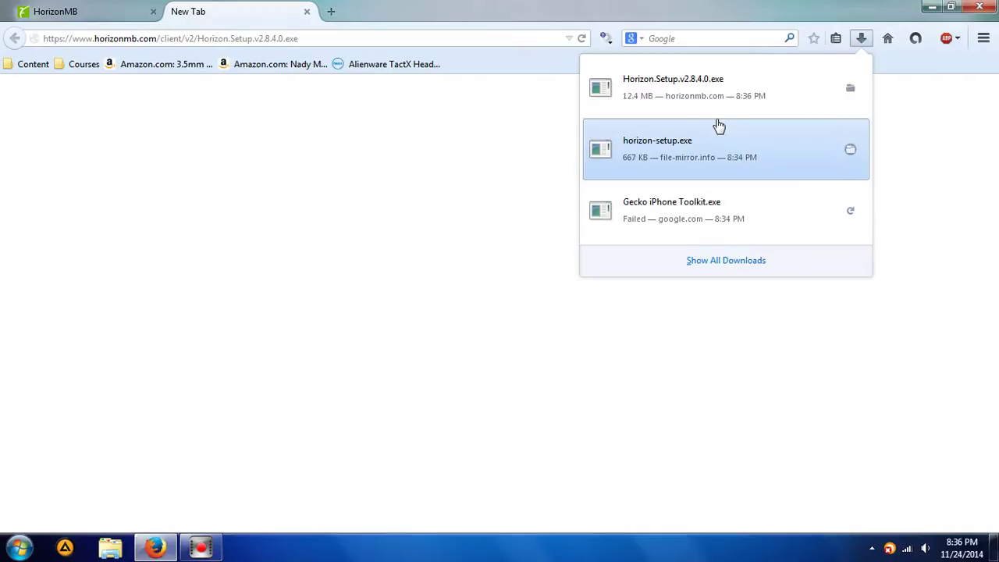
{"action": "left_click", "coordinate": [726, 95]}
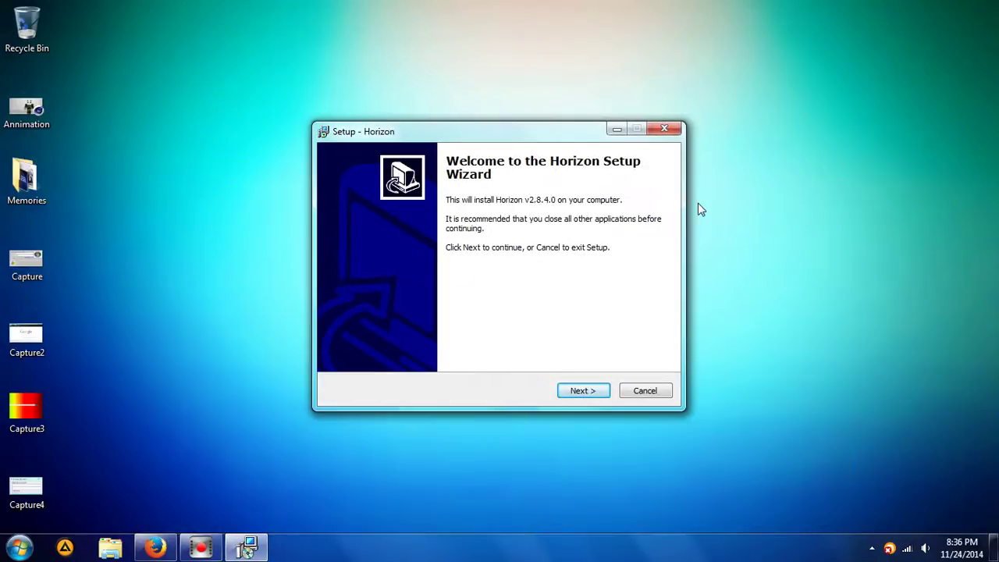
Install the v2.8.4.0 update with default folders and no desktop icon, then launch Horizon
{"action": "left_click", "coordinate": [591, 394]}
{"action": "left_click", "coordinate": [591, 394]}
{"action": "left_click", "coordinate": [591, 394]}
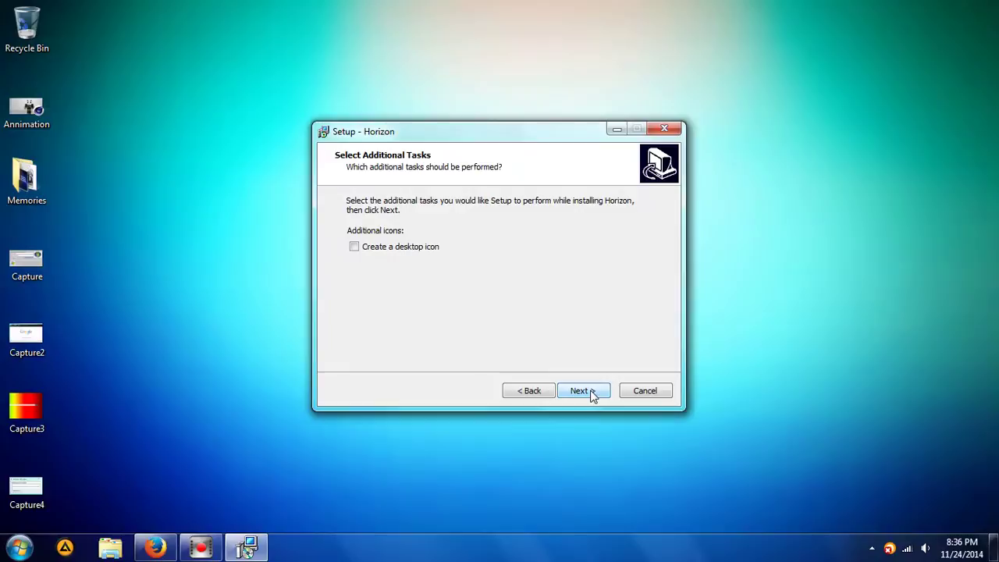
{"action": "left_click", "coordinate": [591, 395]}
{"action": "left_click", "coordinate": [591, 393]}
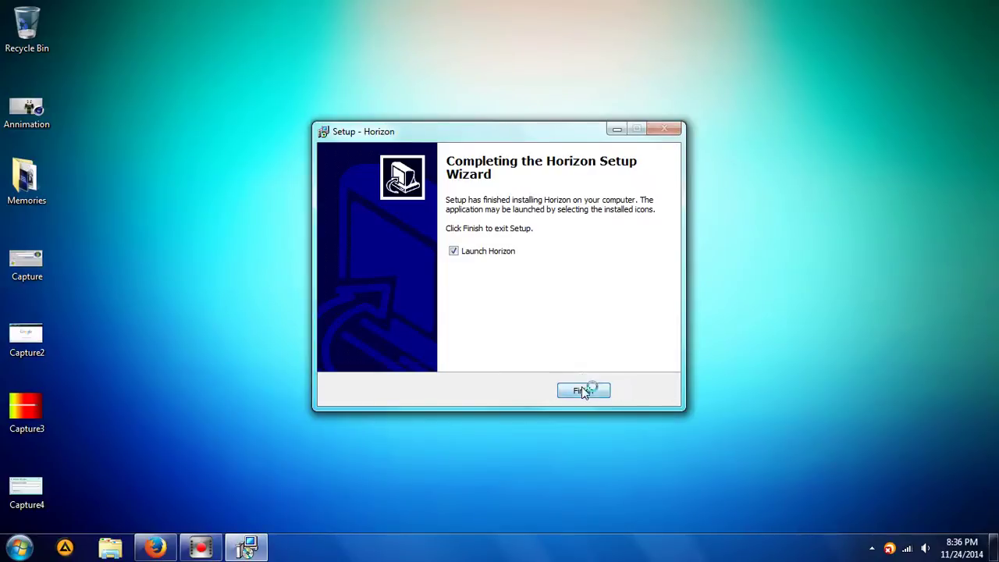
{"action": "left_click", "coordinate": [582, 391]}
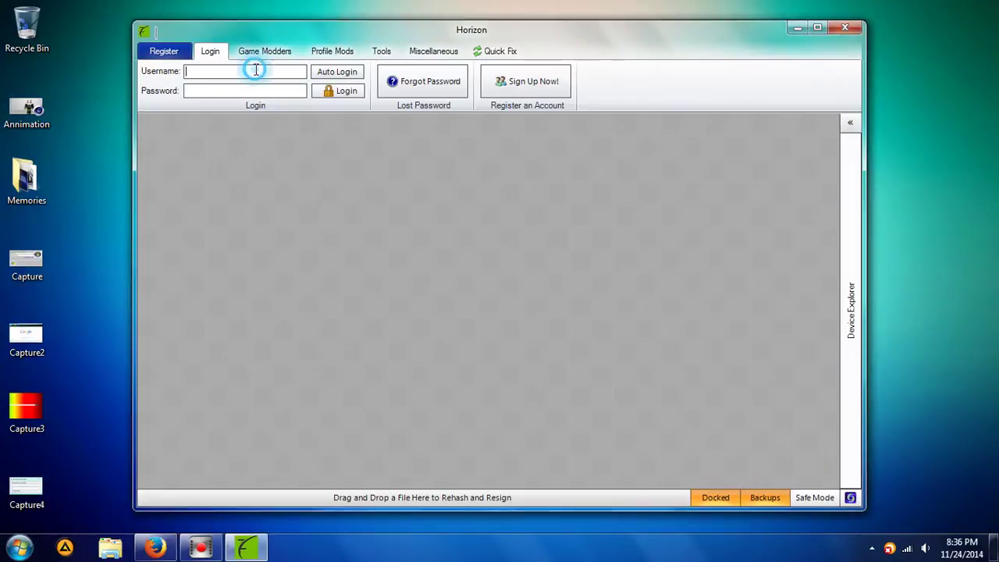
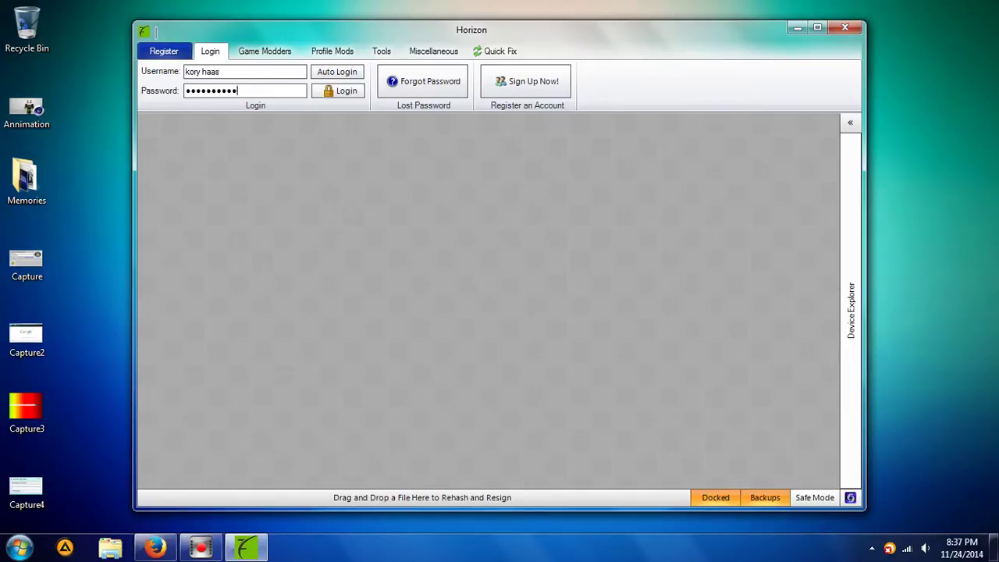
Enter the account's username and password on the Login tab and submit them
{"action": "key", "text": "Return"}
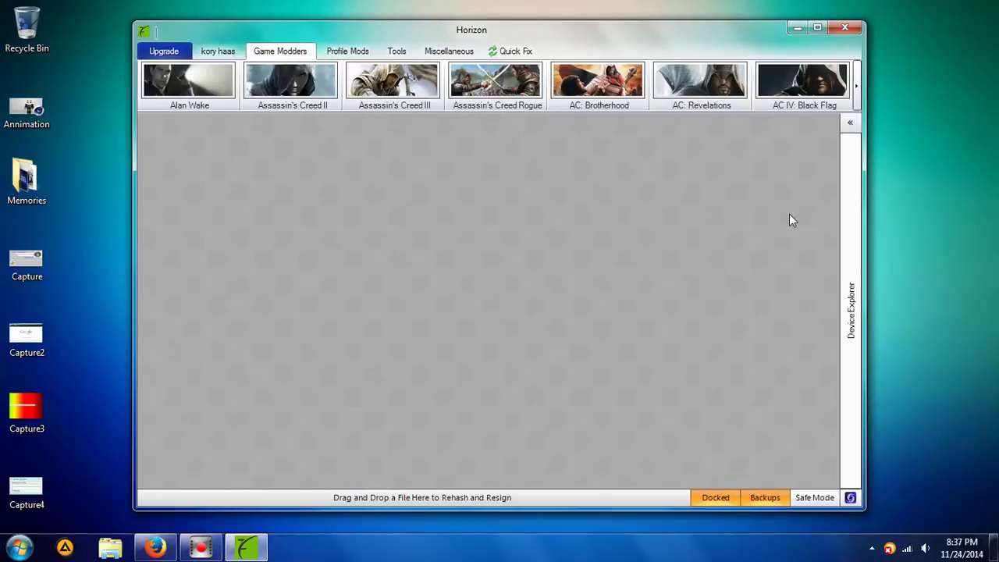
Open Device Explorer, page through the games, and open then close the Yu-Gi-Oh! Millennium Duels save editor
{"action": "left_click", "coordinate": [852, 213]}
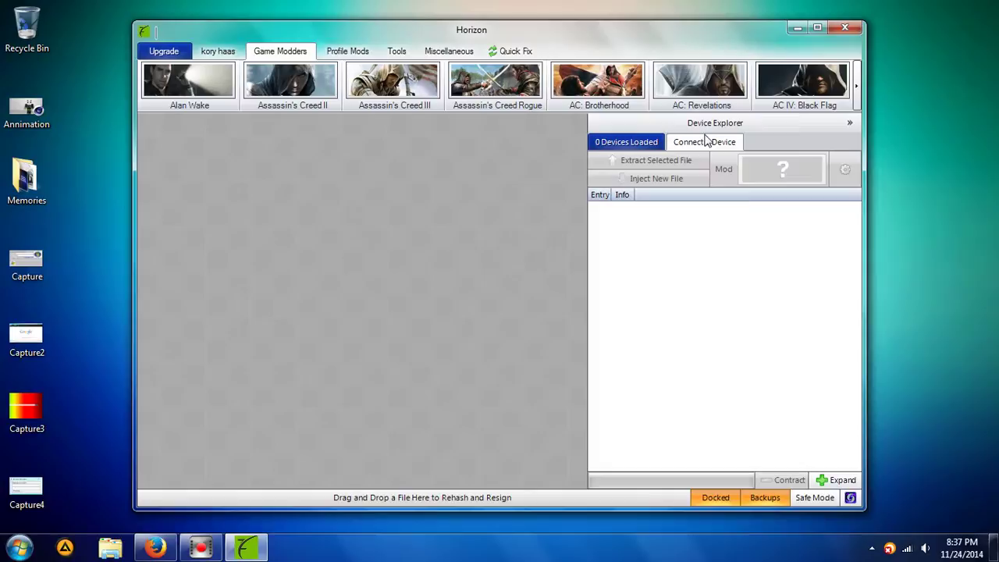
{"action": "left_click", "coordinate": [856, 93]}
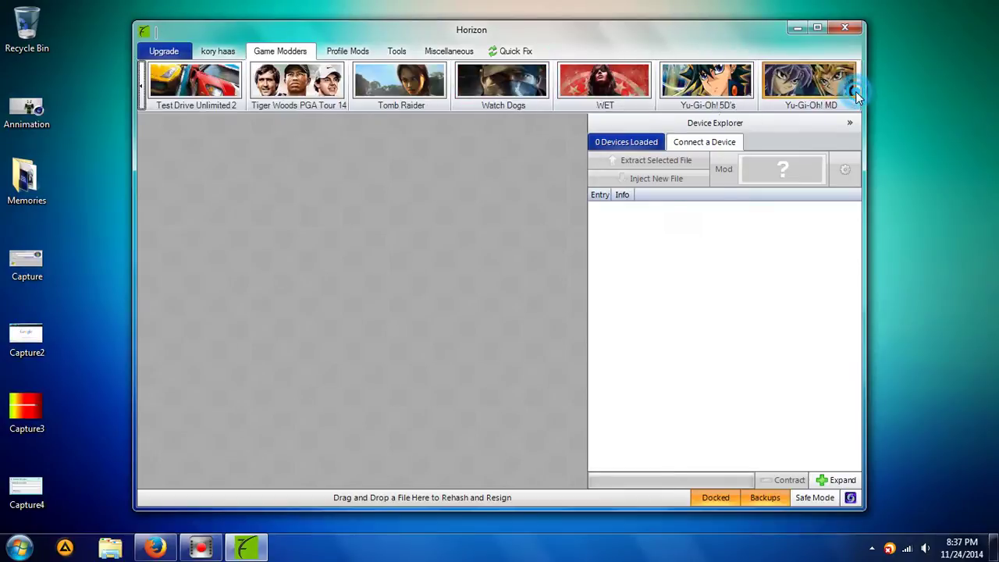
{"action": "left_click", "coordinate": [854, 91]}
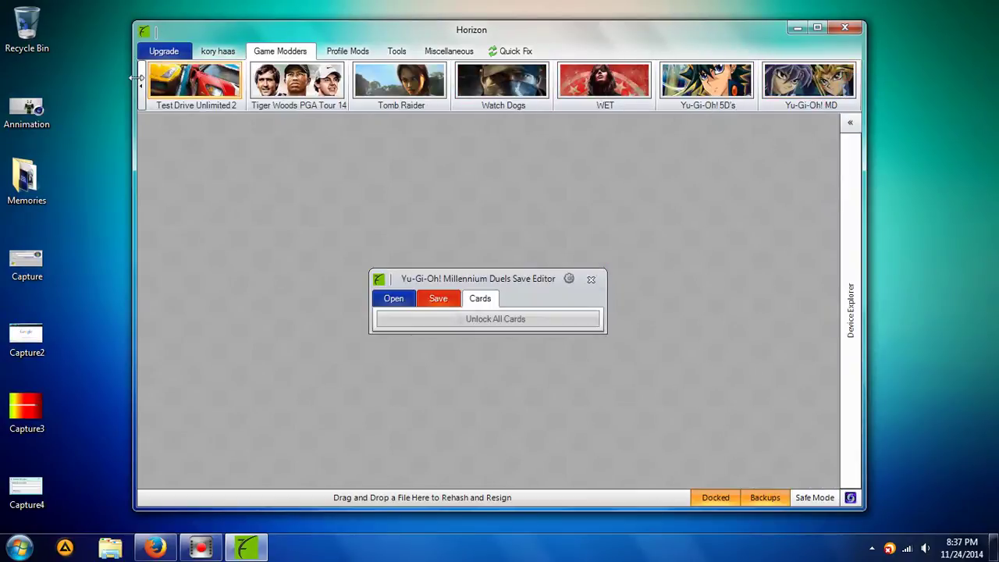
{"action": "mouse_move", "coordinate": [143, 84]}
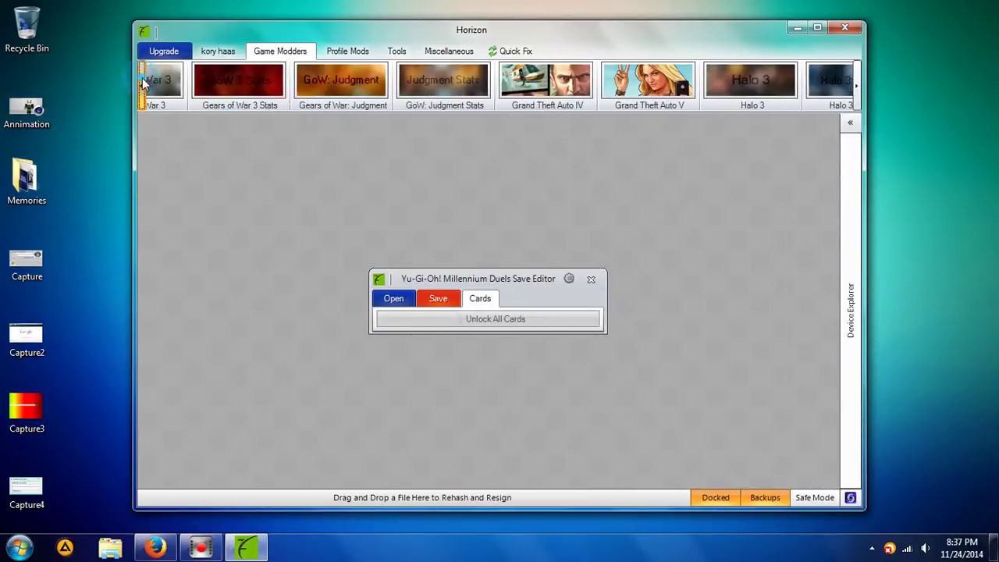
{"action": "left_click", "coordinate": [591, 278]}
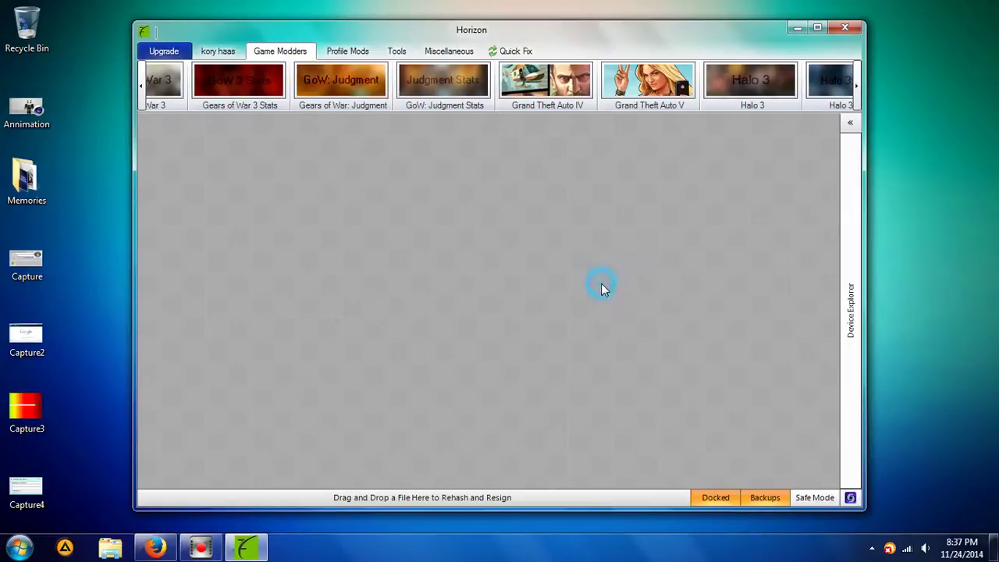
Try the GoW: Judgment Stats modder, dismiss the Diamond membership prompt, and close Horizon
{"action": "left_click", "coordinate": [434, 102]}
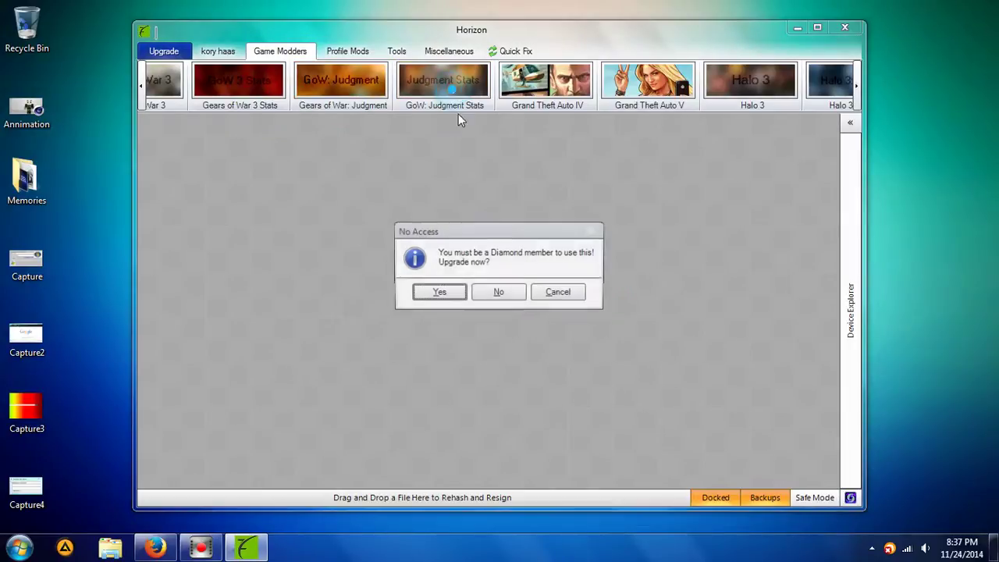
{"action": "left_click", "coordinate": [567, 292]}
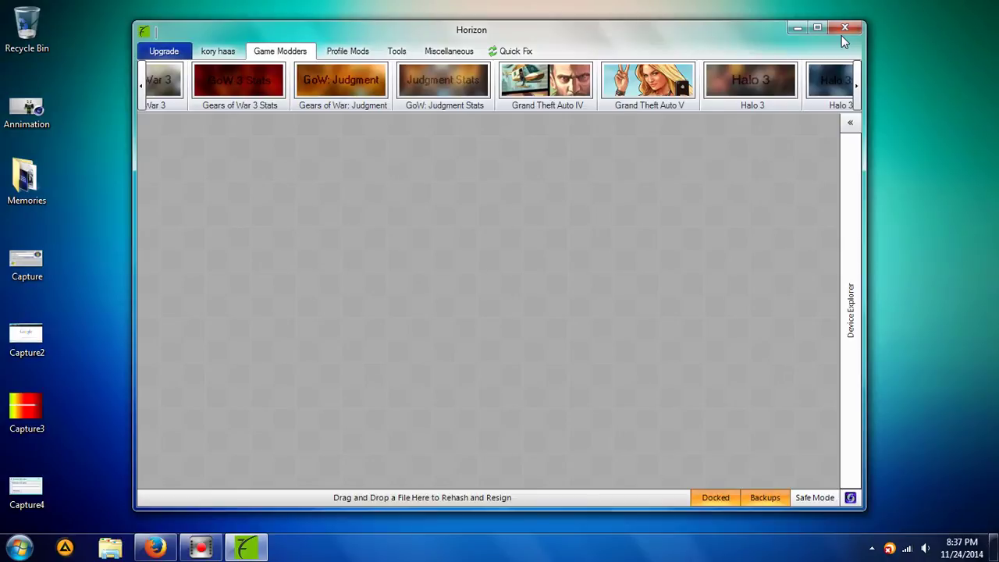
{"action": "left_click", "coordinate": [845, 28]}
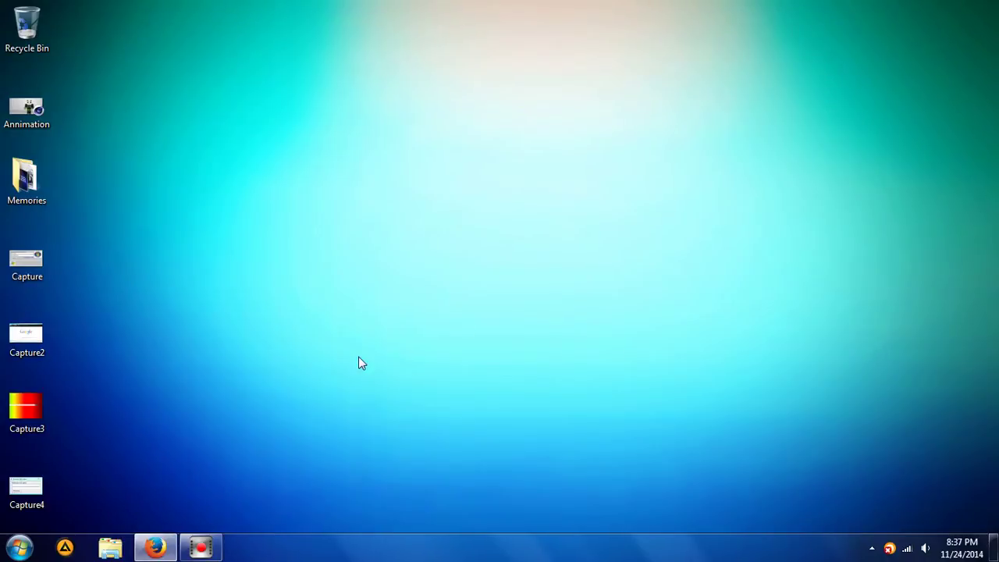